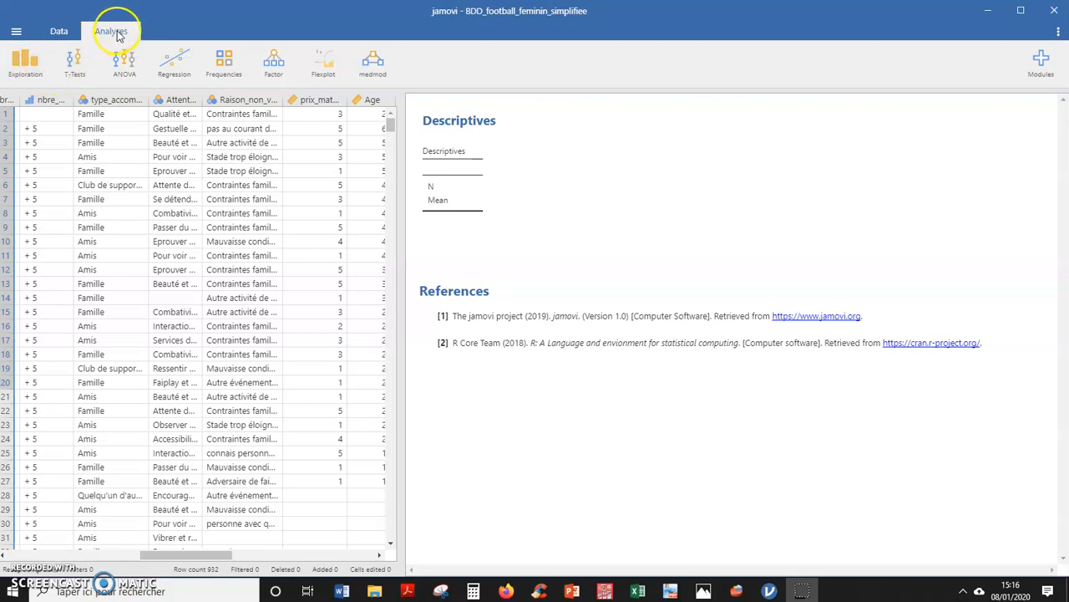
- Start a new Descriptives analysis and add Age as the variable to analyse
left_click(16, 72)
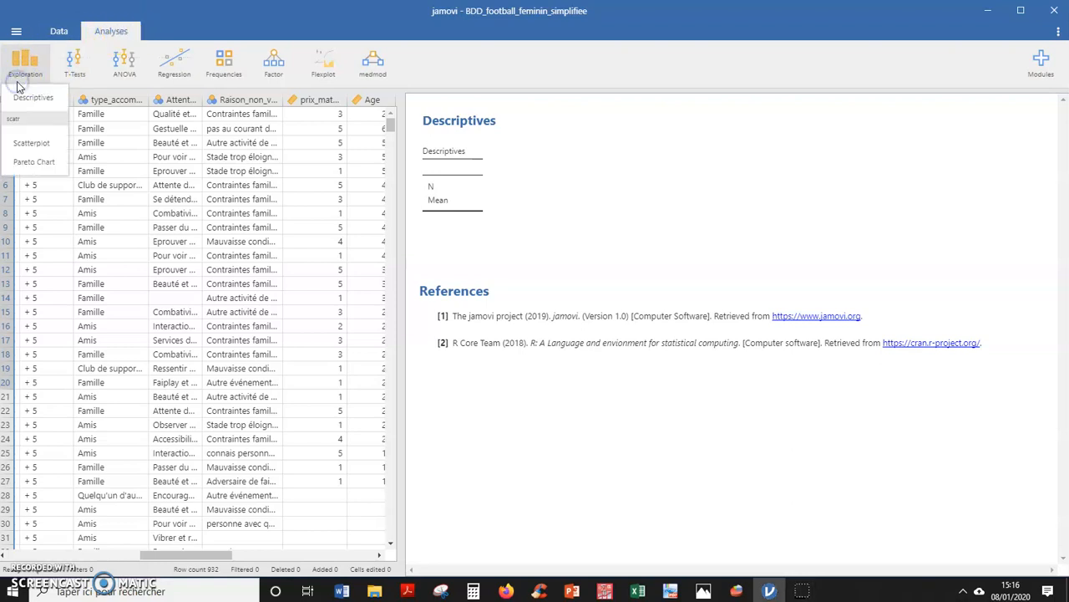
left_click(25, 98)
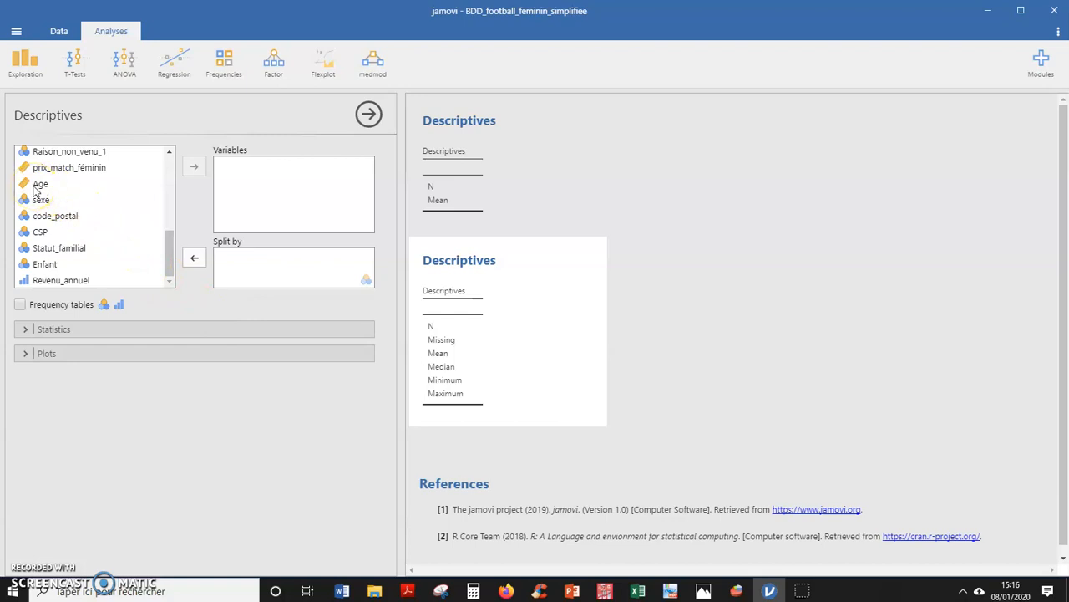
left_click_drag(36, 191, 259, 181)
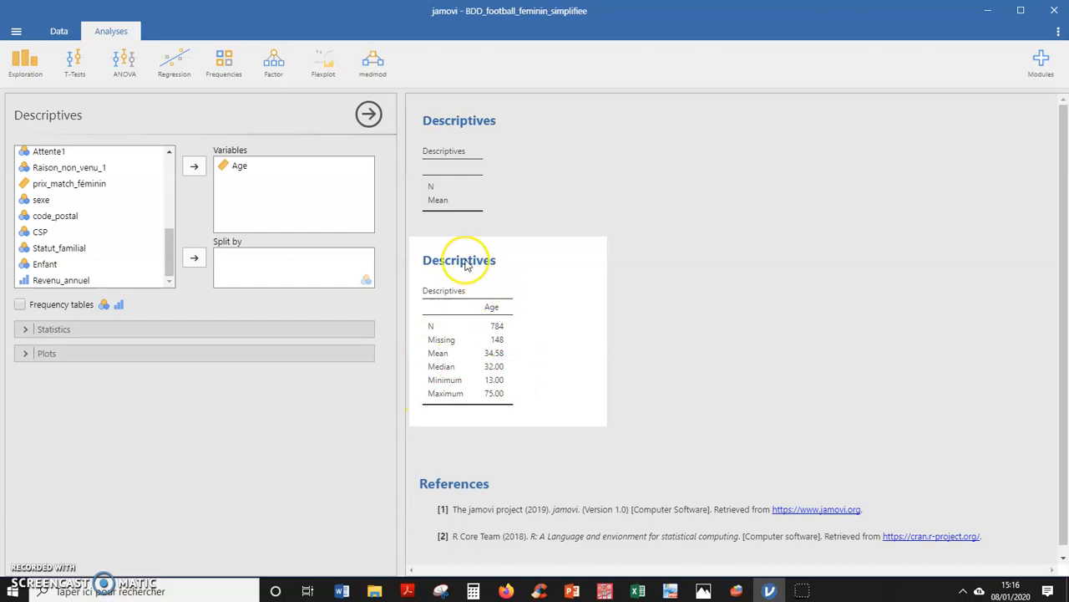
- Add the standard deviation and variance to the descriptive statistics for Age
left_click(304, 329)
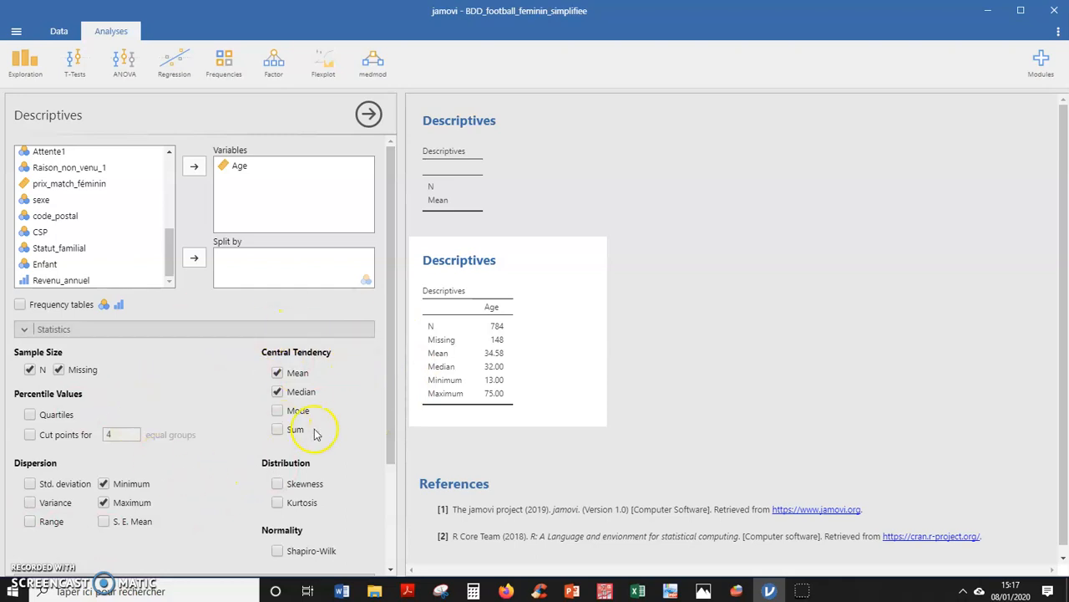
left_click_drag(396, 409, 386, 459)
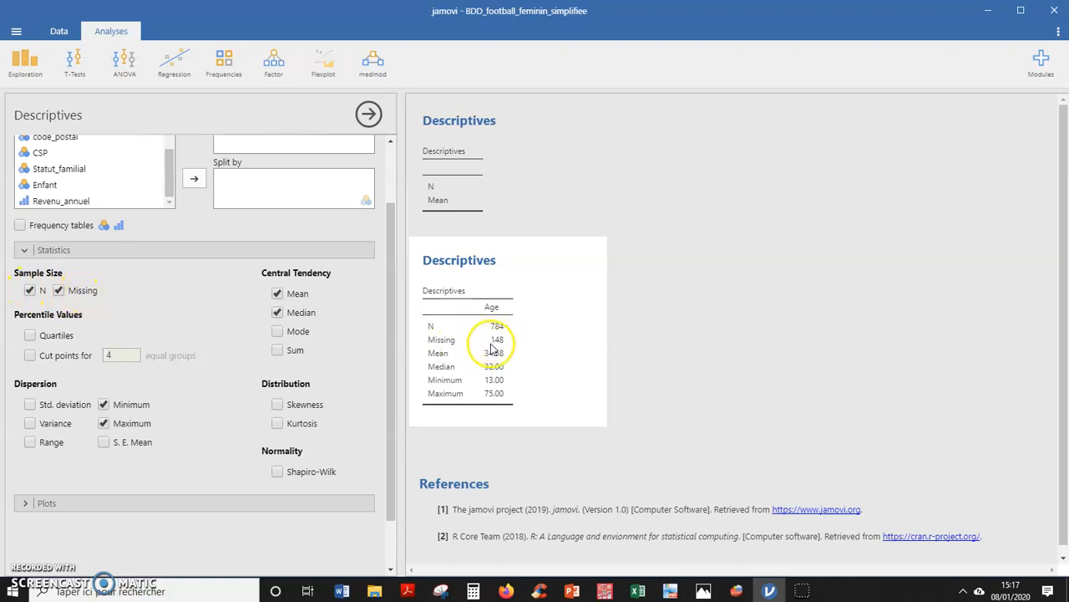
left_click(31, 407)
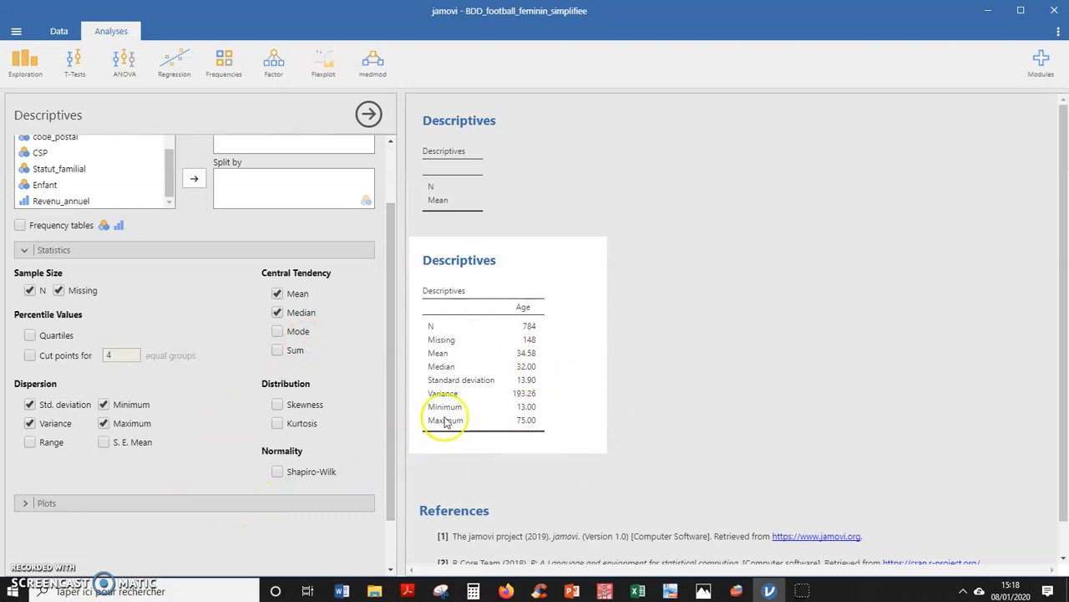
- Plot the distribution of Age as a histogram with a density curve, comparing it with the density curve alone
left_click(242, 501)
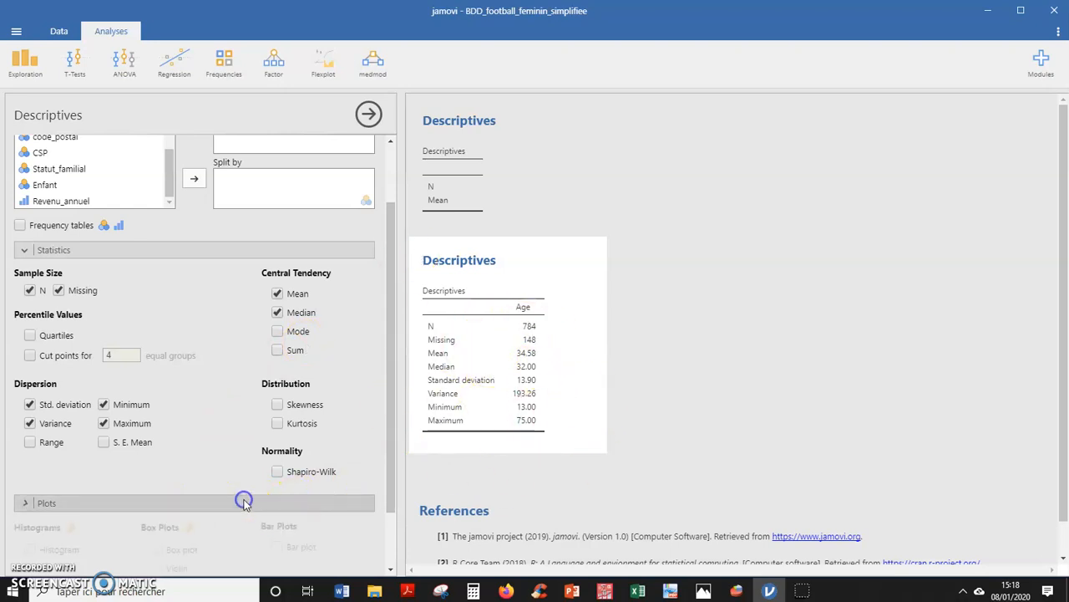
left_click_drag(393, 454, 394, 528)
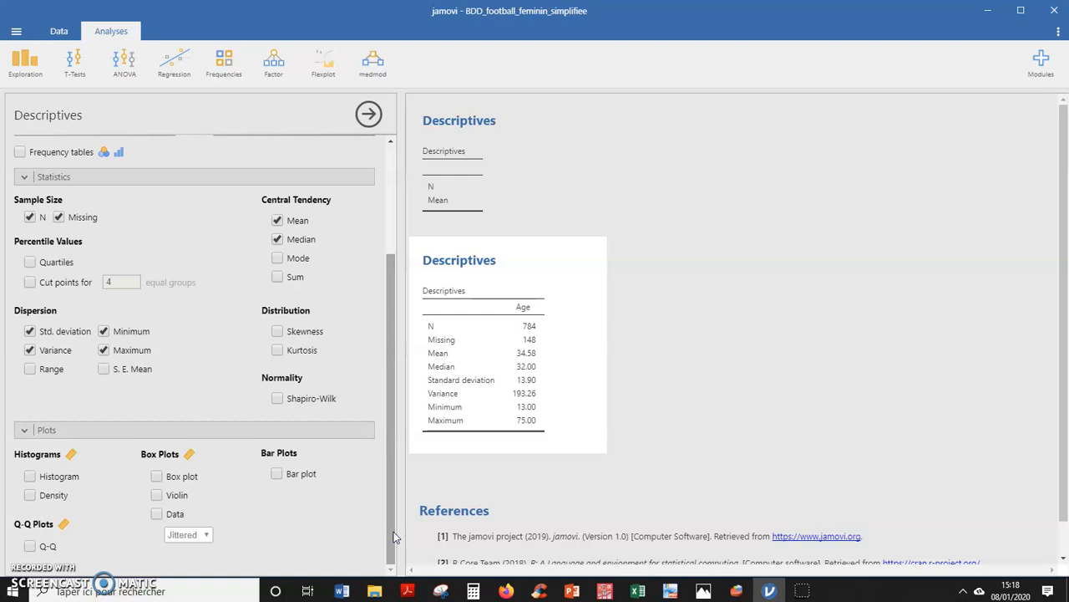
left_click(391, 568)
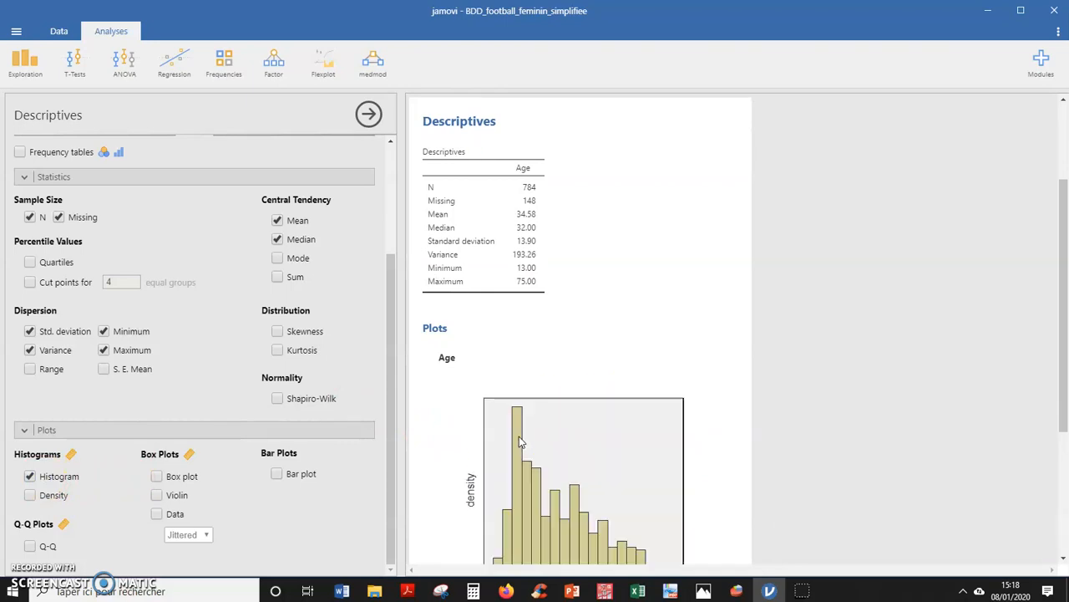
left_click_drag(1062, 364, 1063, 443)
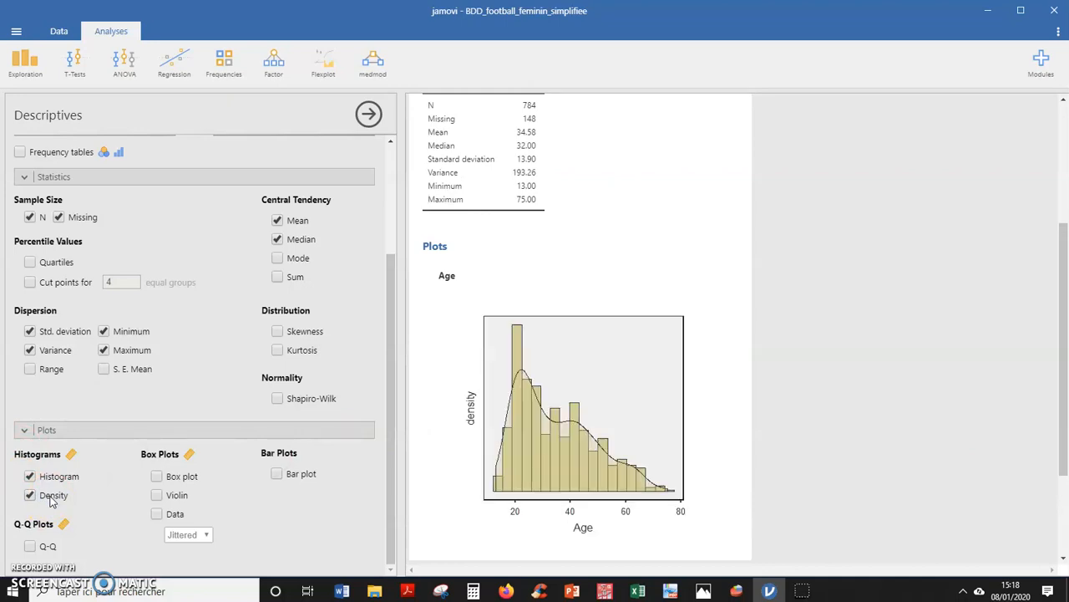
left_click(40, 476)
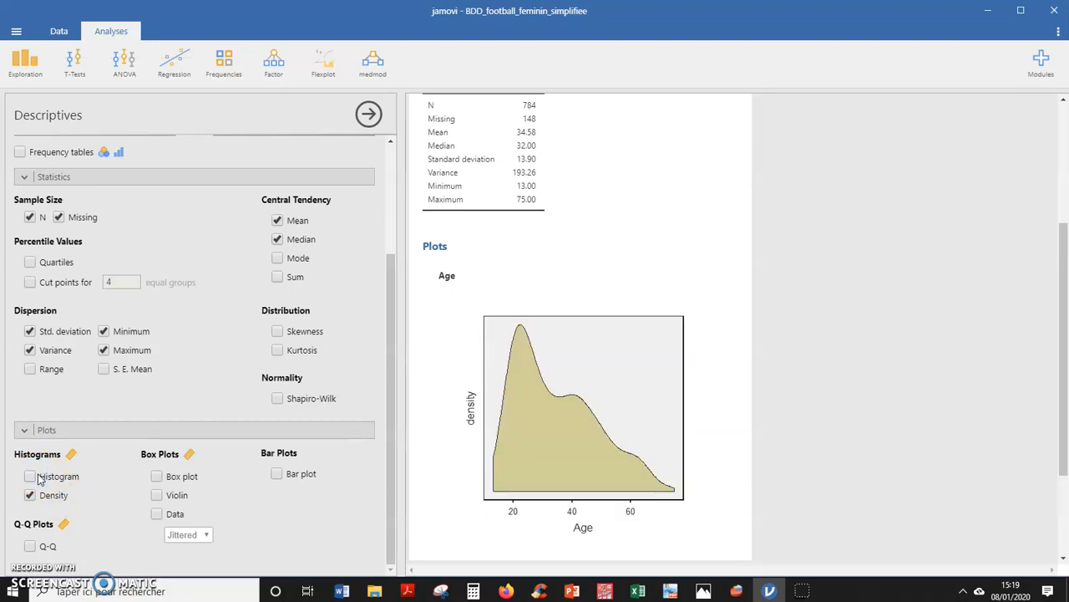
left_click(36, 476)
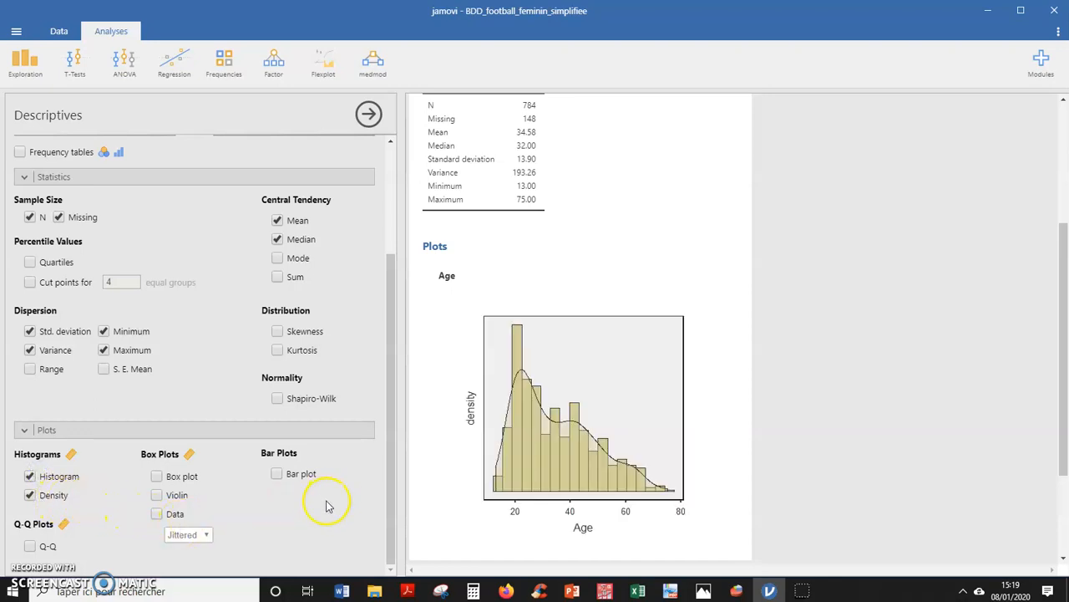
- Add a box plot of Age and overlay it with a violin and jittered data points
left_click(157, 477)
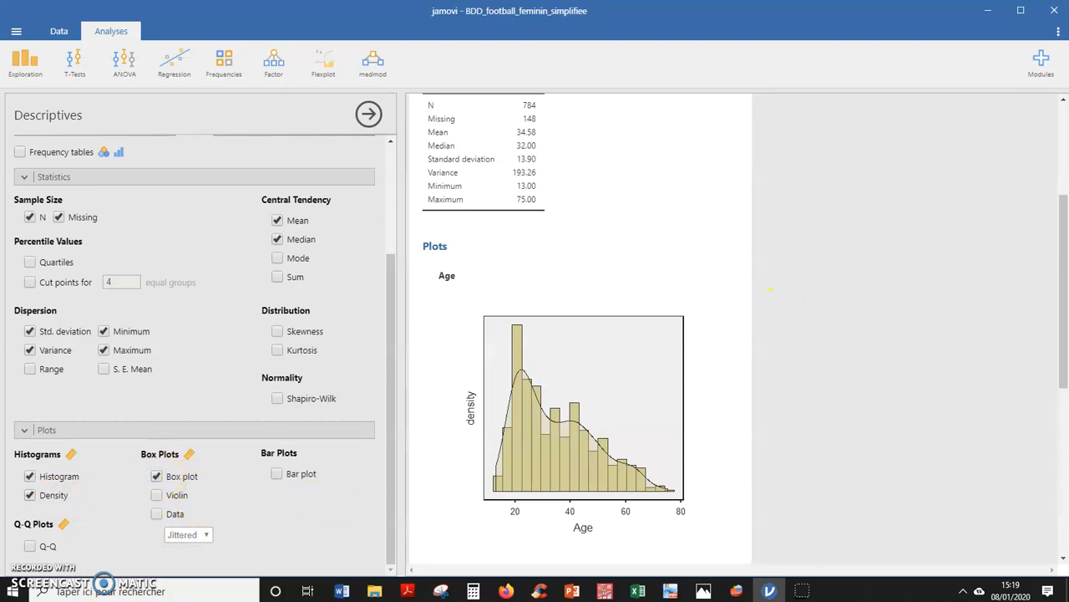
left_click_drag(1064, 275, 1063, 394)
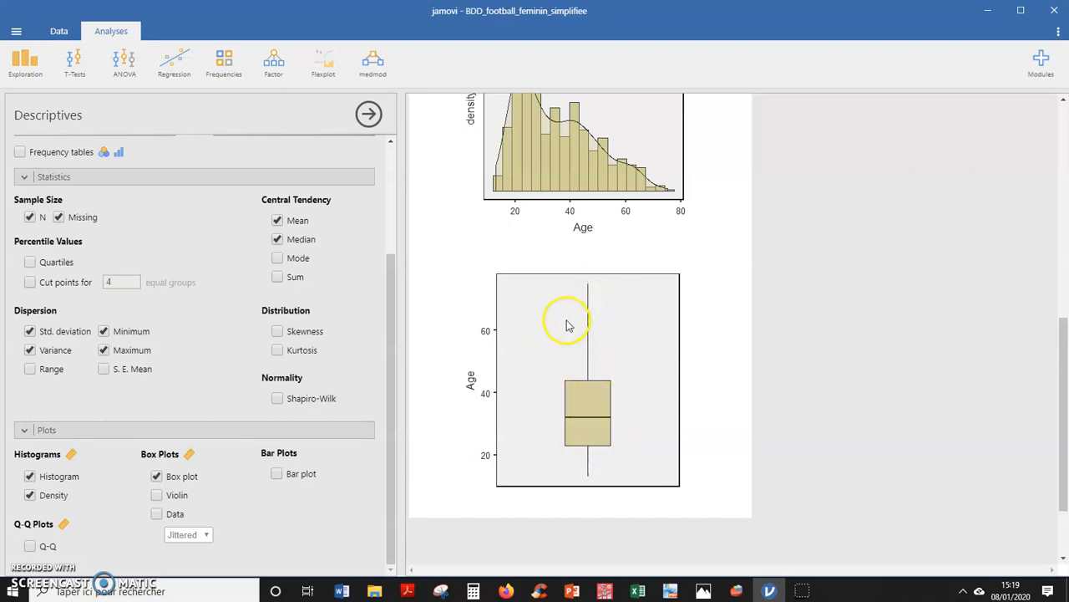
left_click(158, 496)
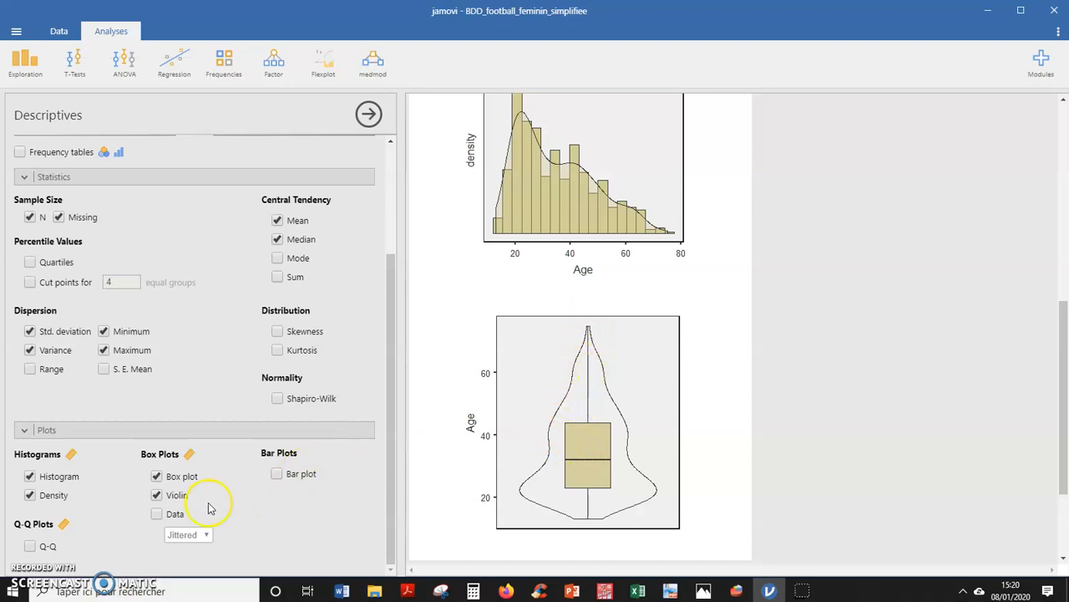
left_click(157, 516)
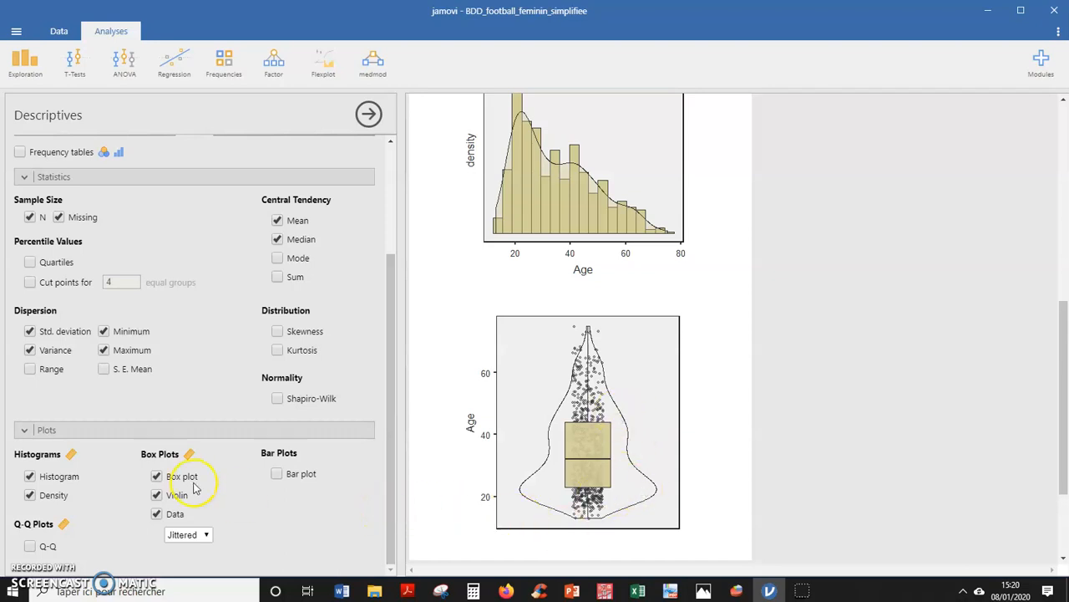
- Remove the box plot from the violin and data display, and look at the plot's image copy and export options
left_click(157, 477)
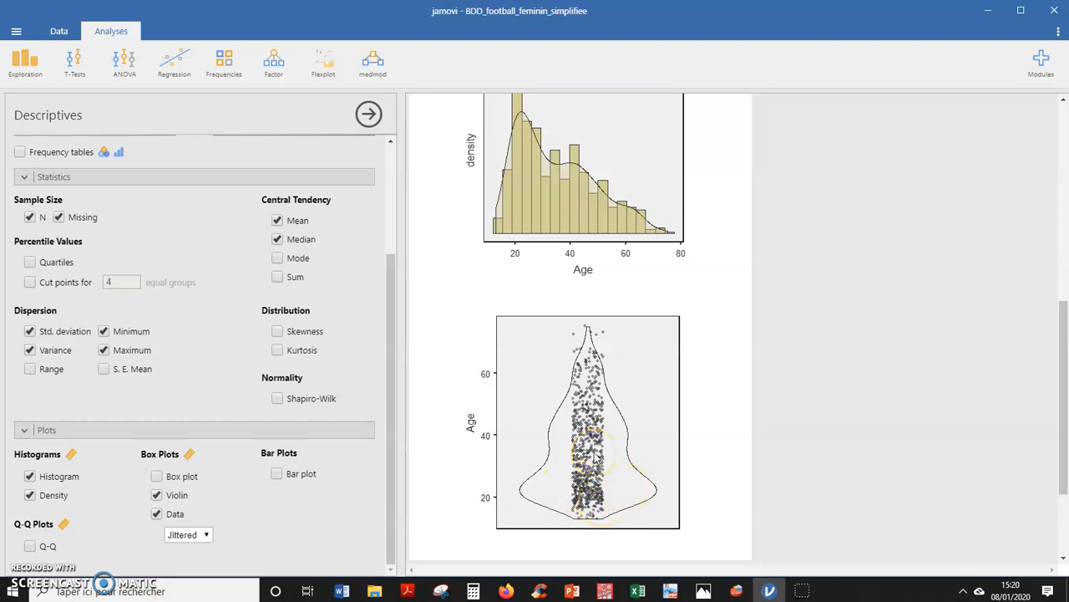
right_click(654, 455)
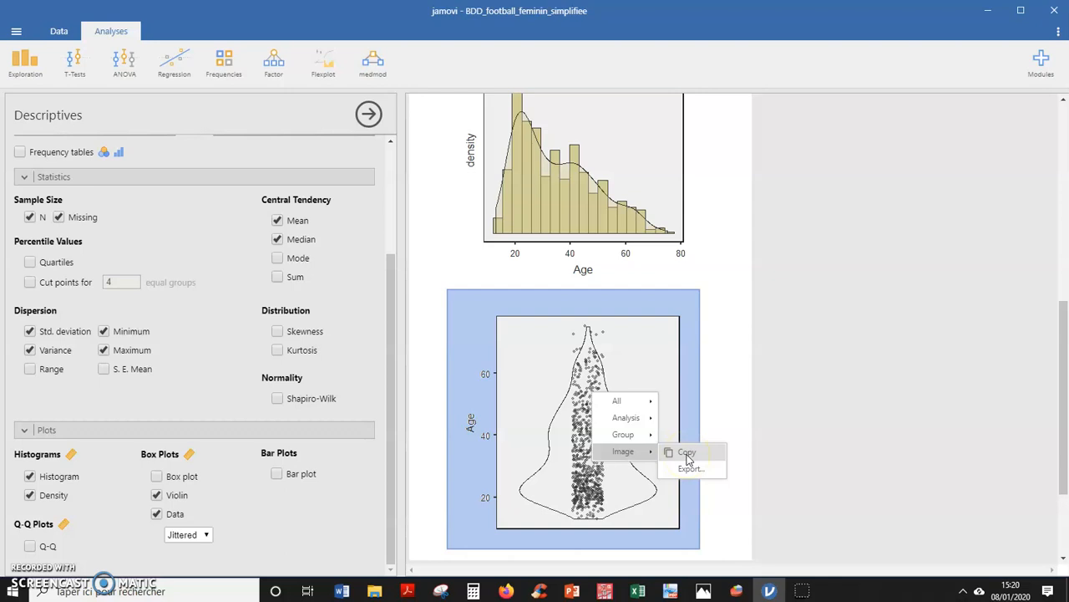
left_click(769, 441)
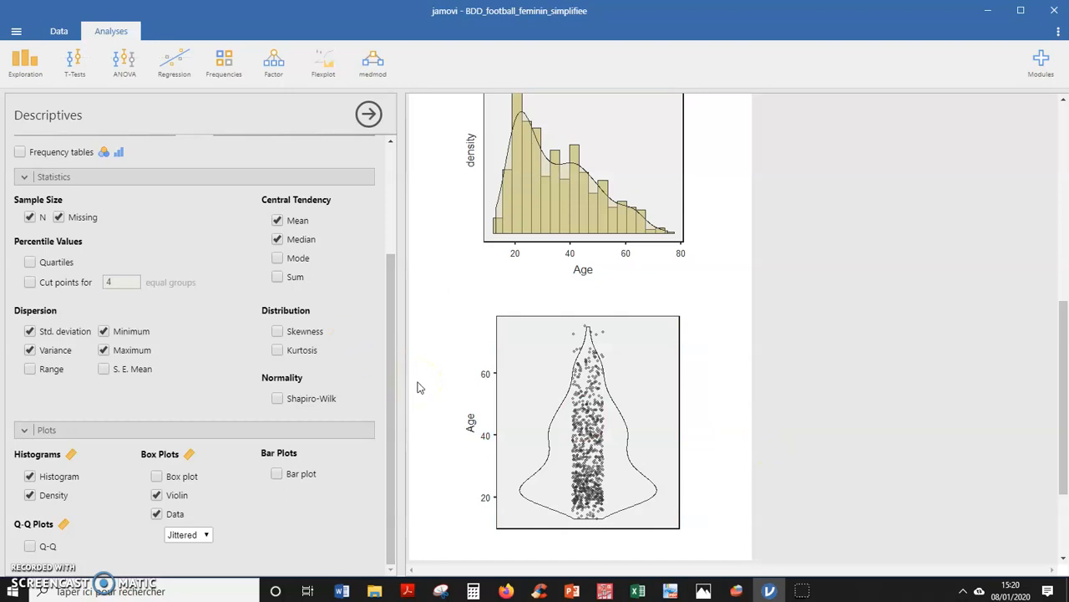
- Clear all sample size, dispersion and central tendency statistics from the Age analysis
left_click(30, 218)
left_click(30, 218)
left_click(30, 332)
left_click(30, 350)
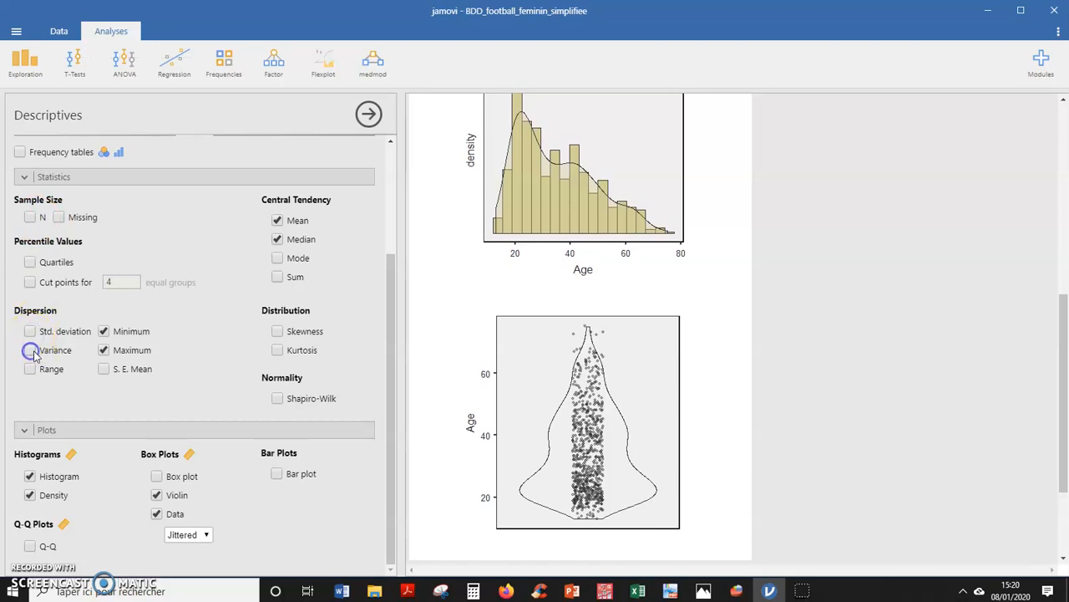
left_click(102, 354)
left_click(102, 332)
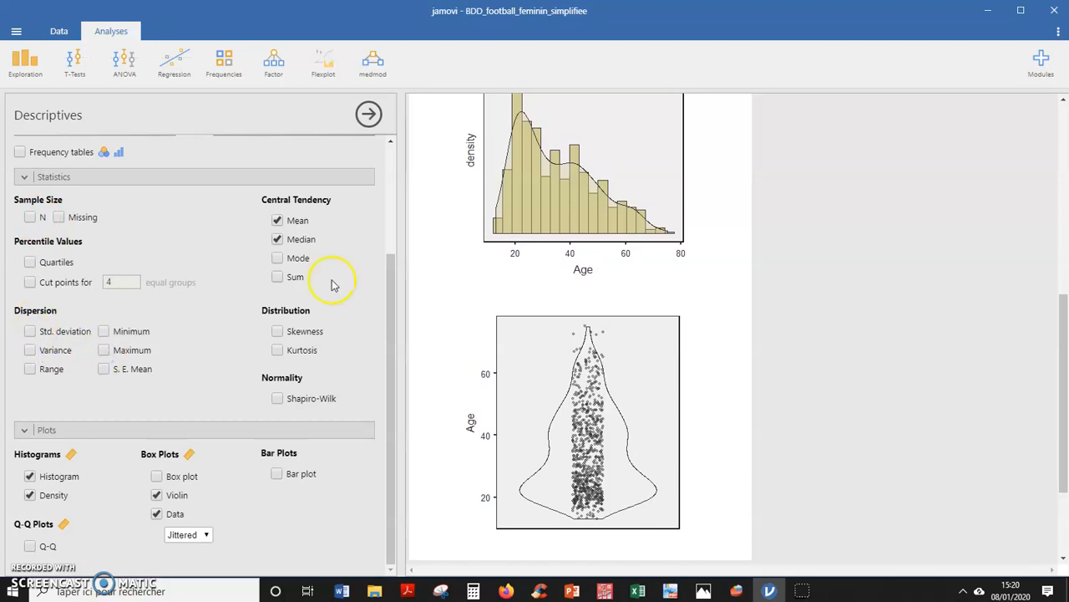
left_click(279, 242)
left_click(279, 222)
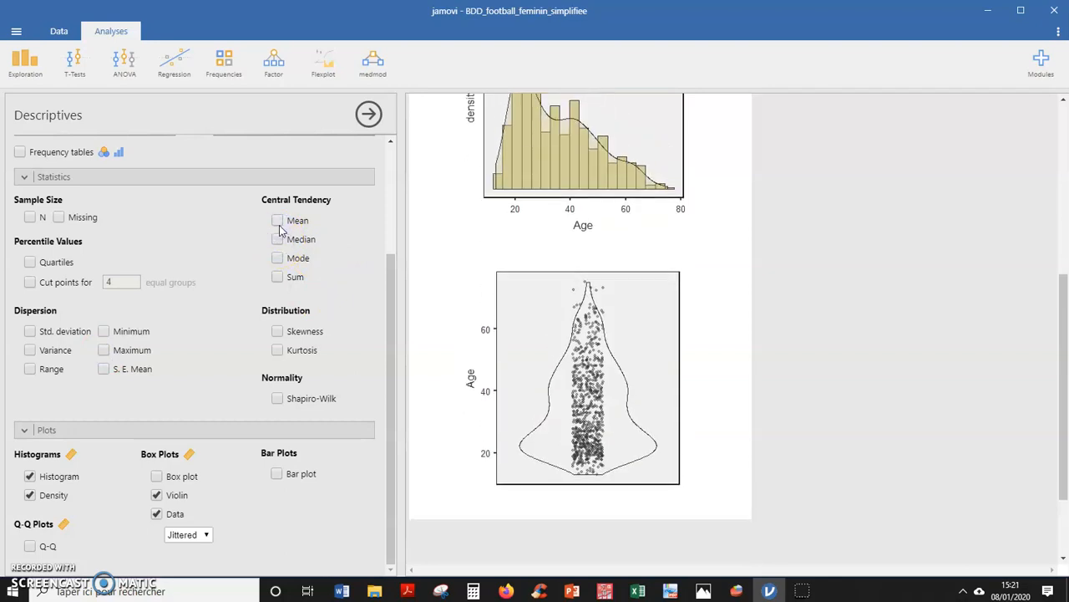
- Turn off the violin, data, density and histogram plots for Age
left_click(156, 496)
left_click(156, 513)
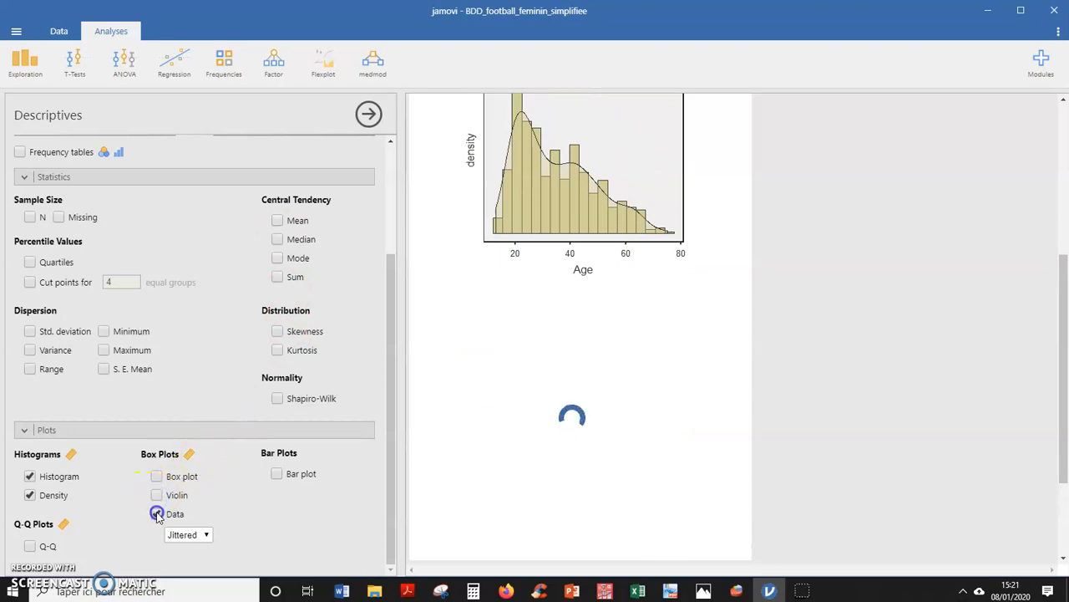
left_click(29, 495)
left_click(29, 477)
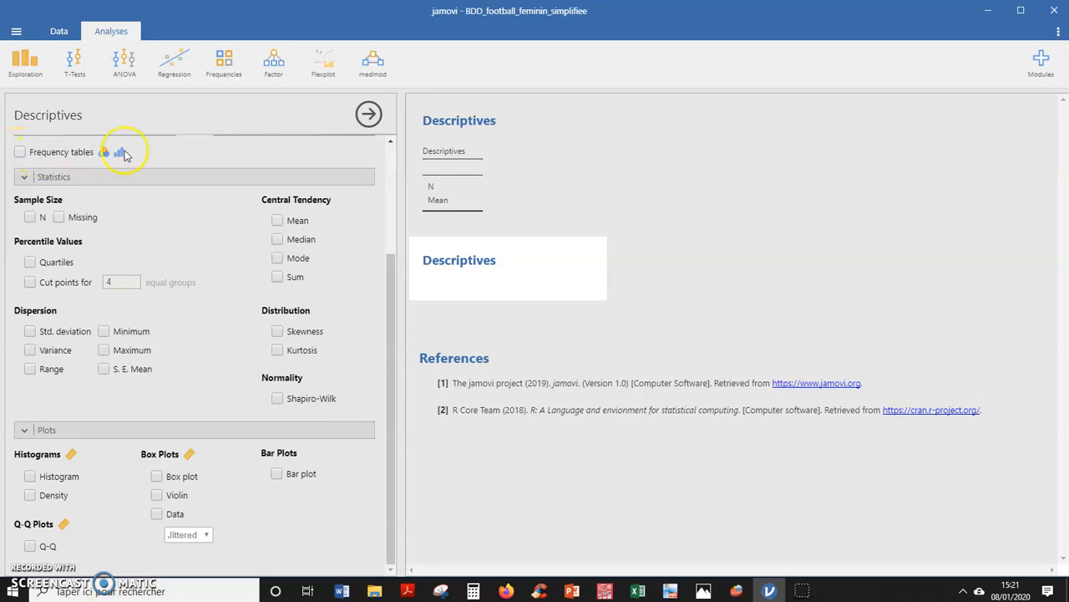
- Enable frequency tables and the bar plot for the analysis
left_click(20, 152)
left_click(277, 473)
- Replace Age with sexe as the analysed variable
left_click(391, 468)
left_click_drag(391, 468, 389, 310)
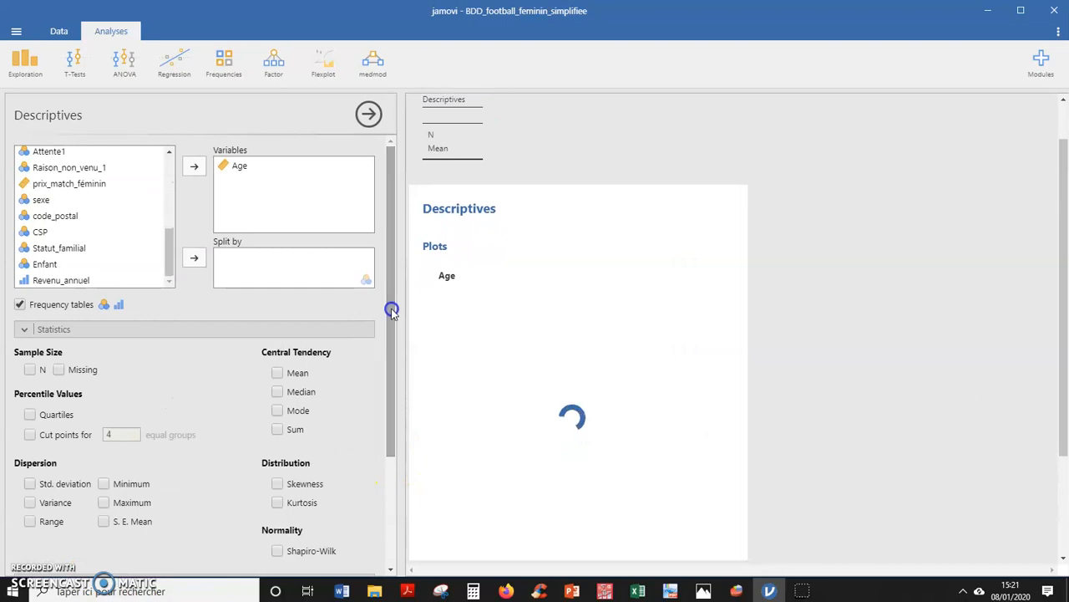
left_click(239, 165)
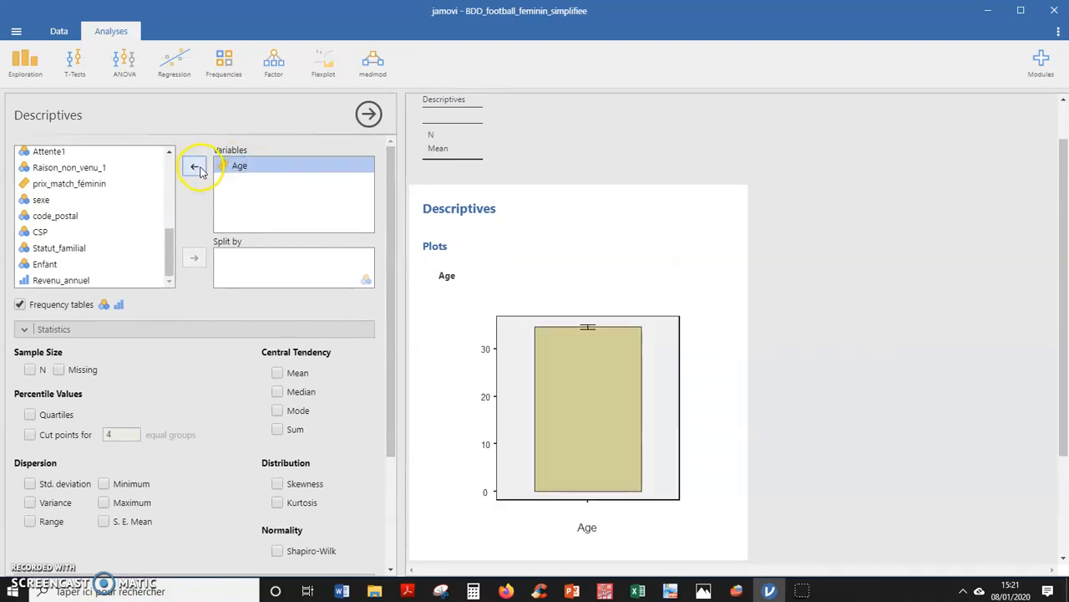
left_click(195, 167)
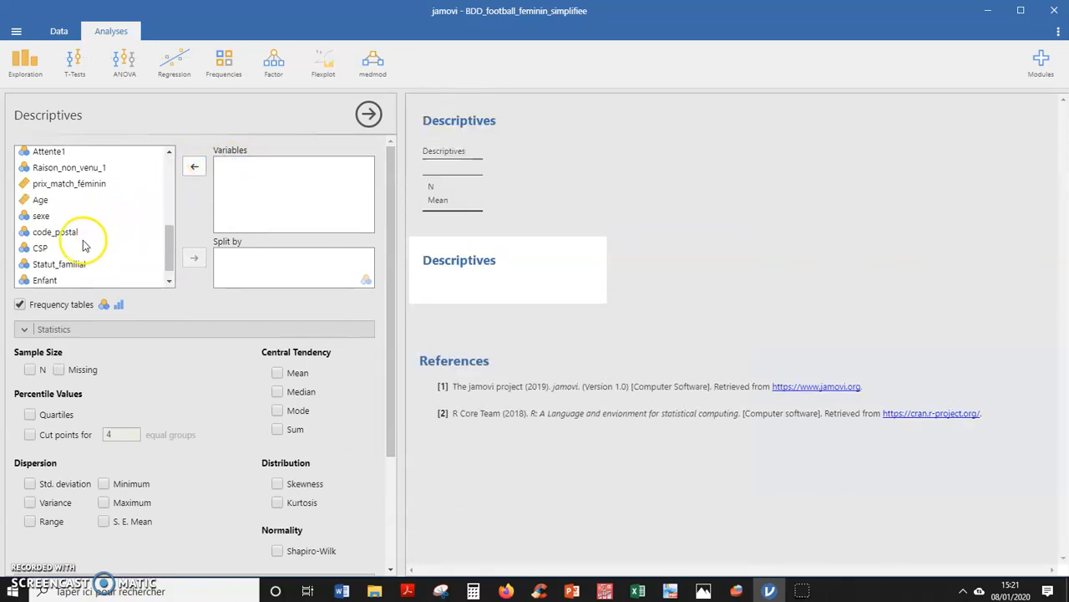
left_click(35, 217)
left_click_drag(35, 218, 286, 173)
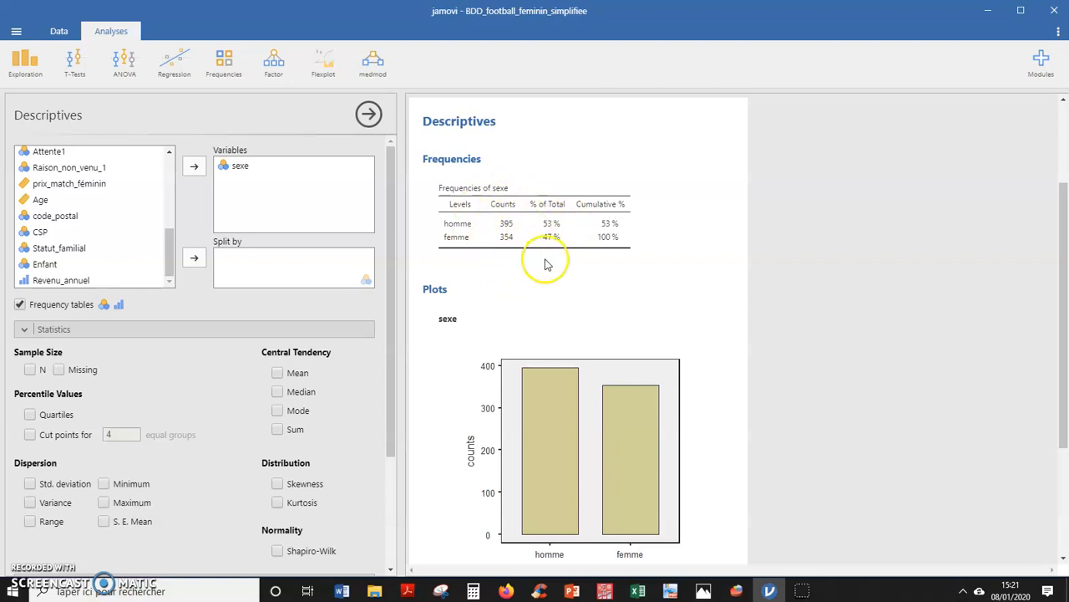
- Copy the bar plot of sexe as an image
right_click(636, 474)
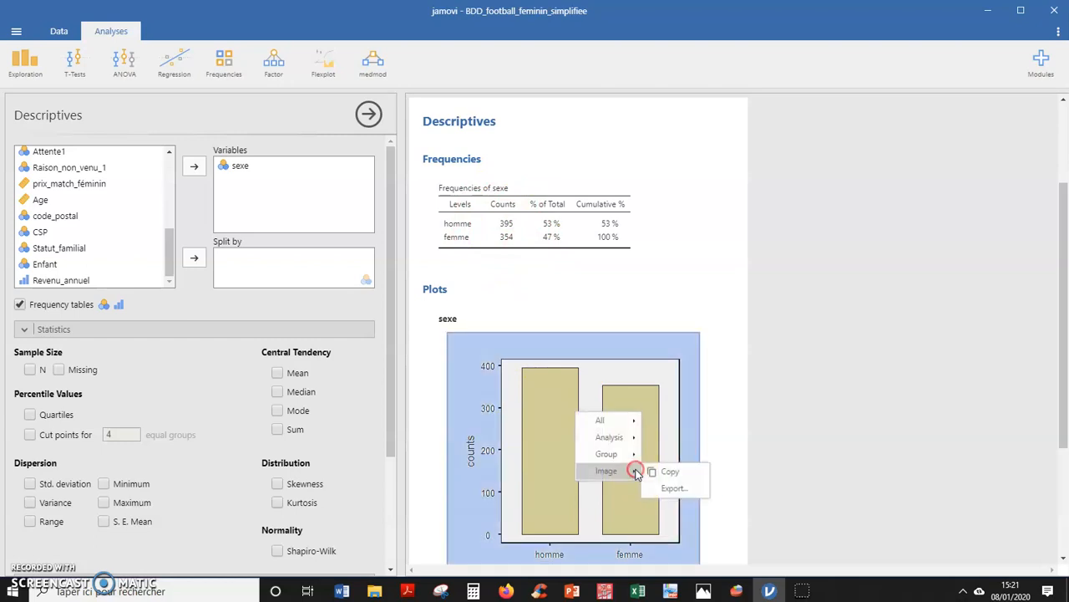
left_click(670, 473)
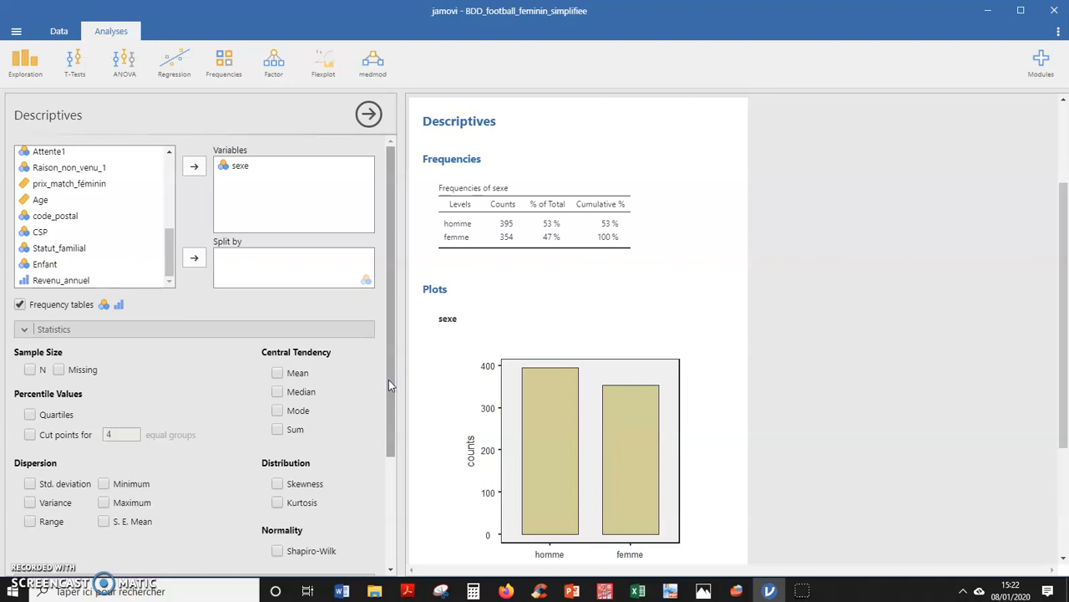
- Analyse Age split by sexe, reporting N, mean and standard deviation
left_click_drag(233, 166, 249, 265)
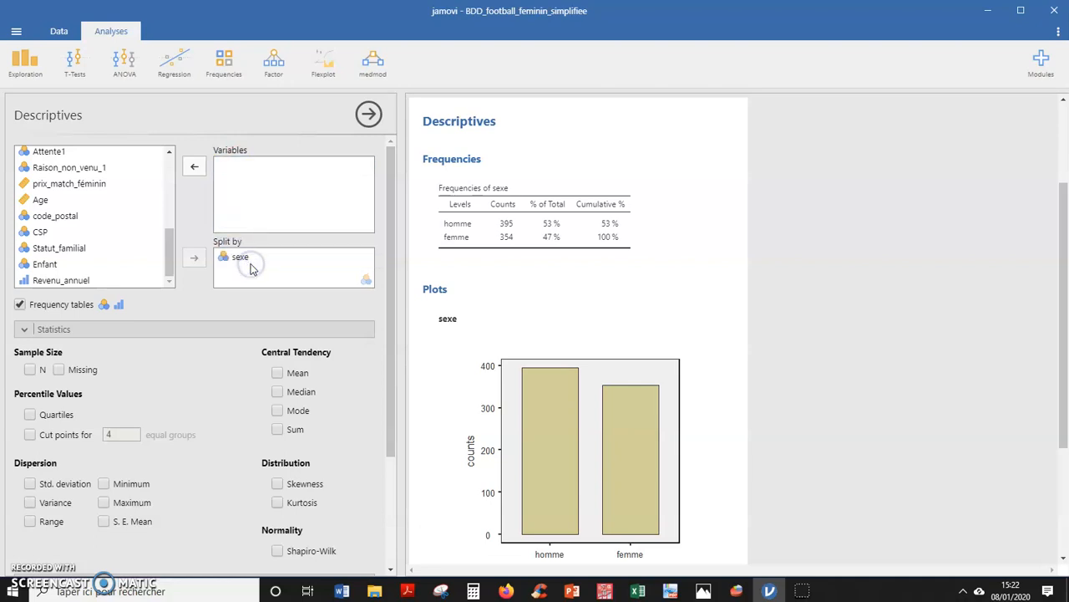
left_click_drag(62, 202, 265, 170)
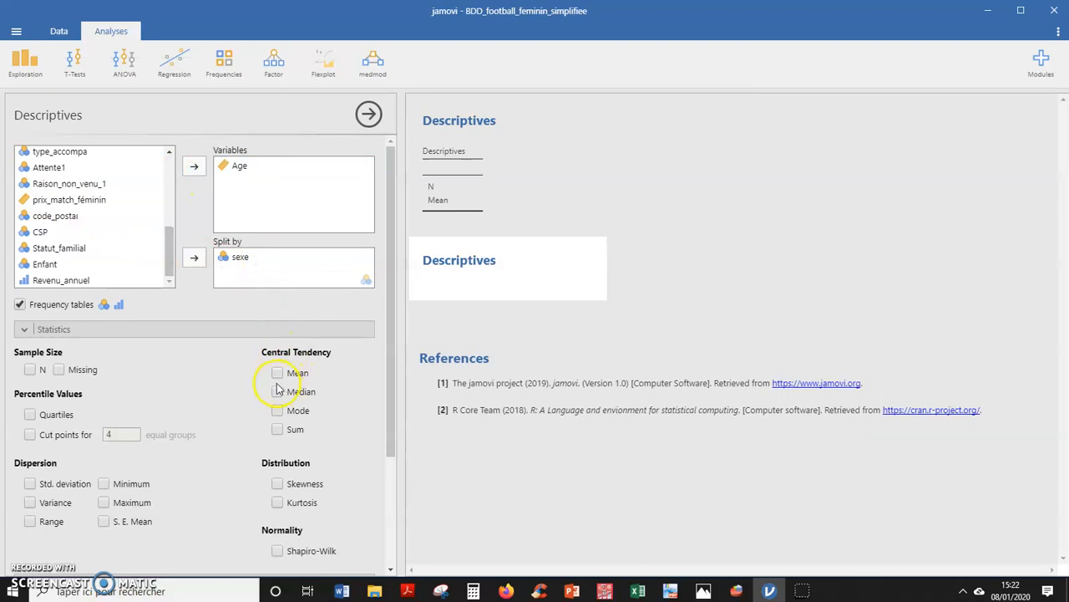
left_click(29, 369)
left_click(281, 373)
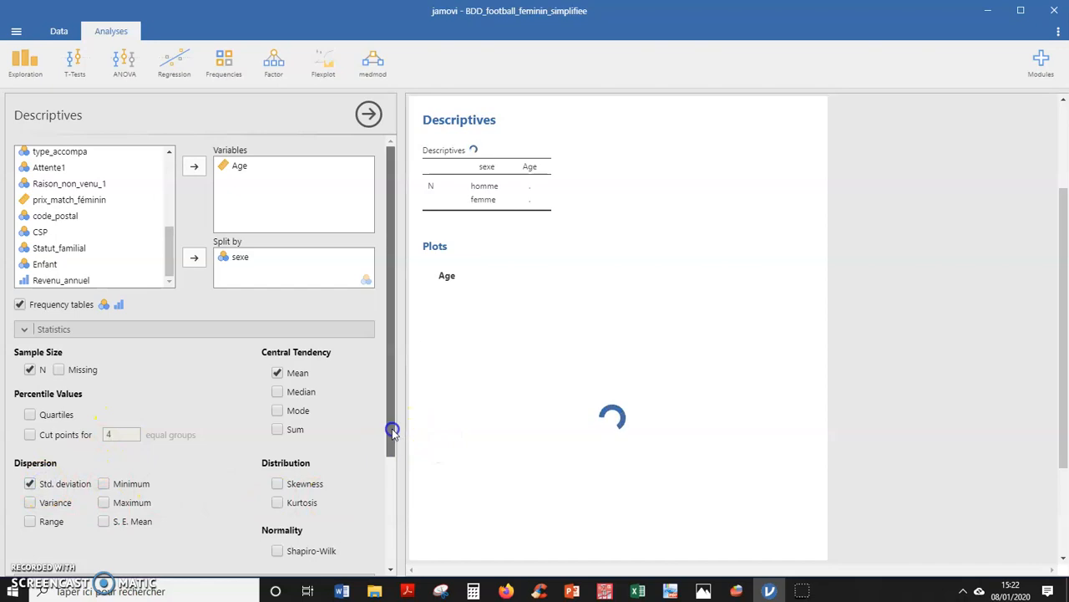
- Replace the bar plot with a histogram and a violin plot of Age split by sexe
left_click_drag(393, 433, 411, 561)
left_click(277, 473)
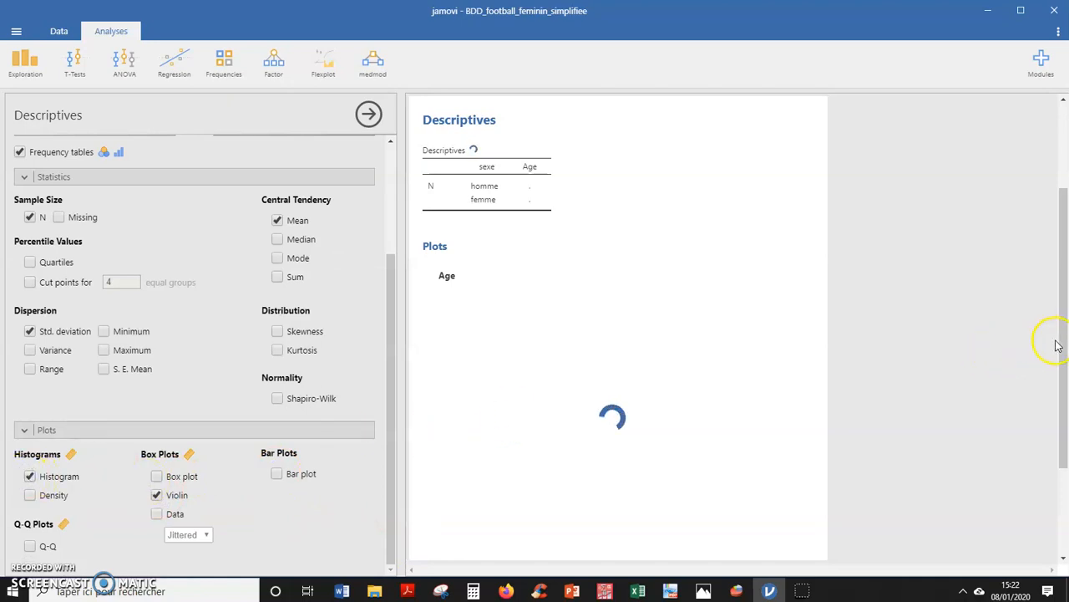
left_click_drag(1063, 333, 1065, 221)
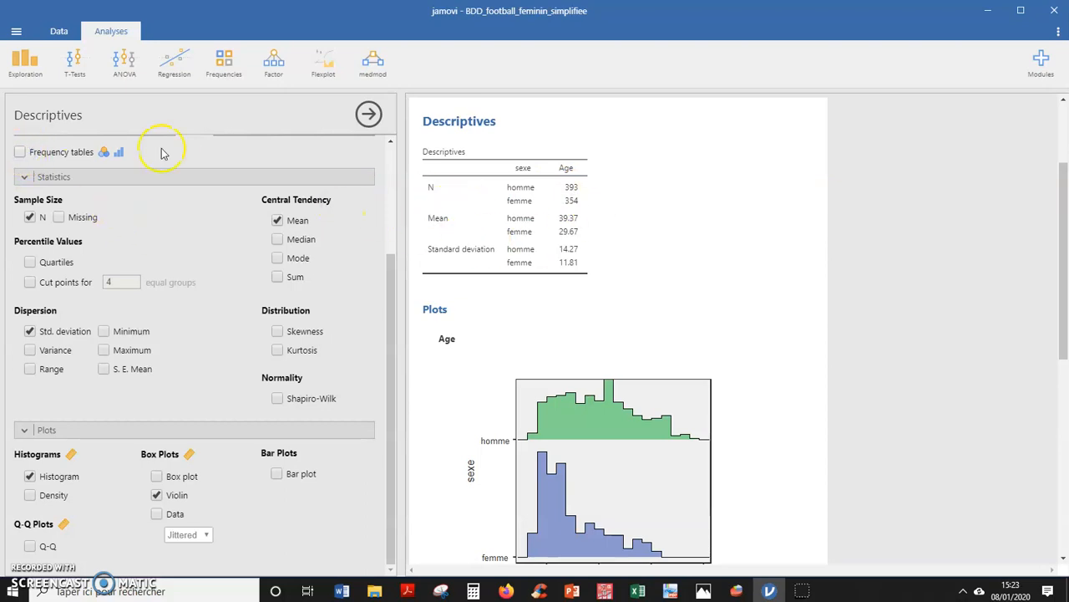
- Review the table and plots of Age by sexe, and add box plots to the violin plot
left_click(1059, 238)
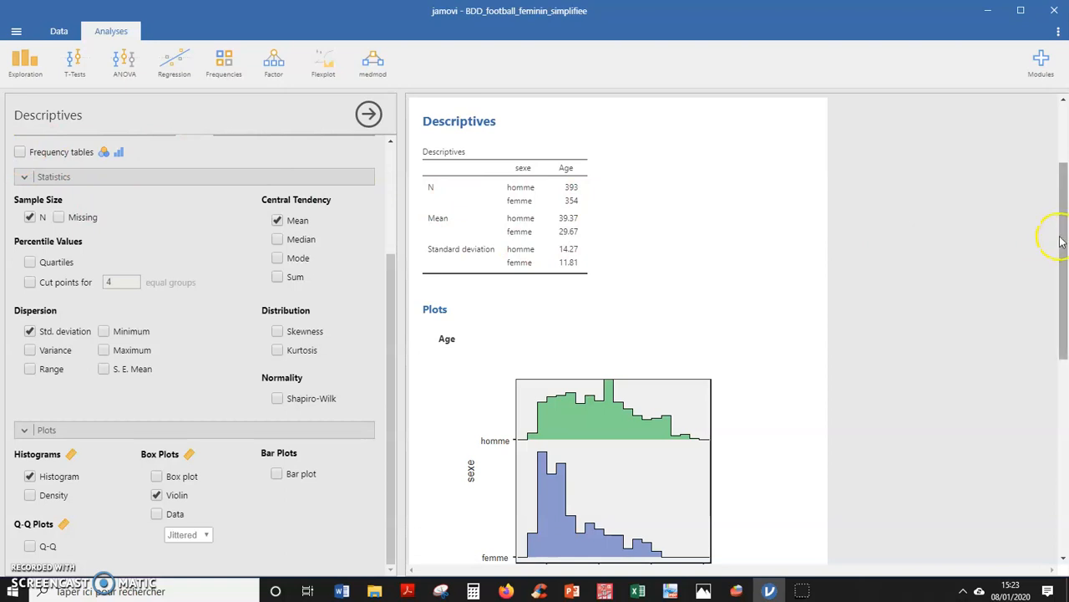
left_click_drag(1063, 219, 1066, 161)
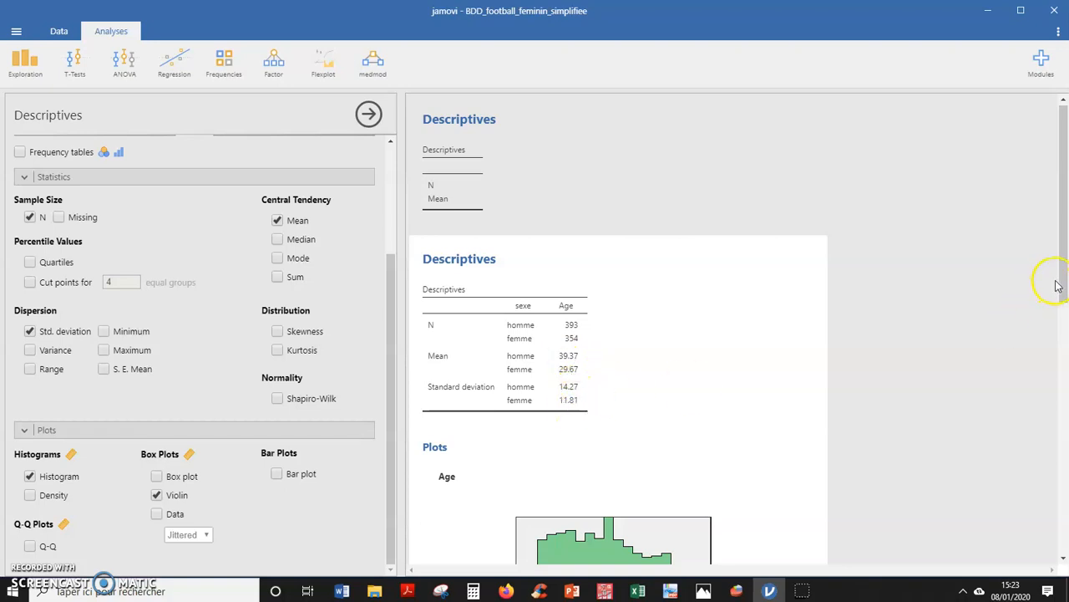
scroll(1063, 286, "down", 3)
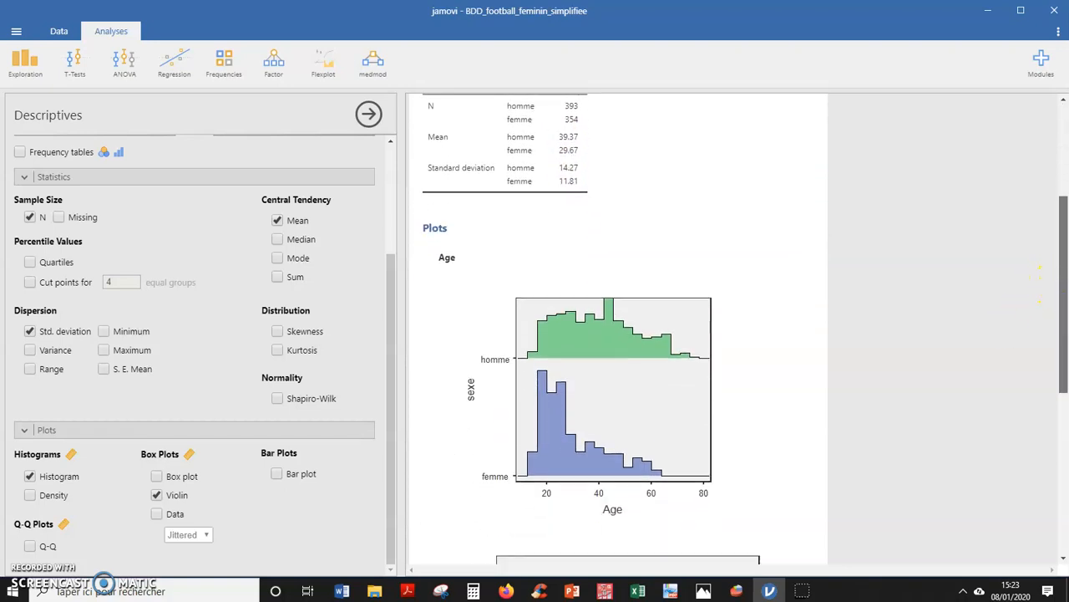
scroll(746, 328, "down", 1)
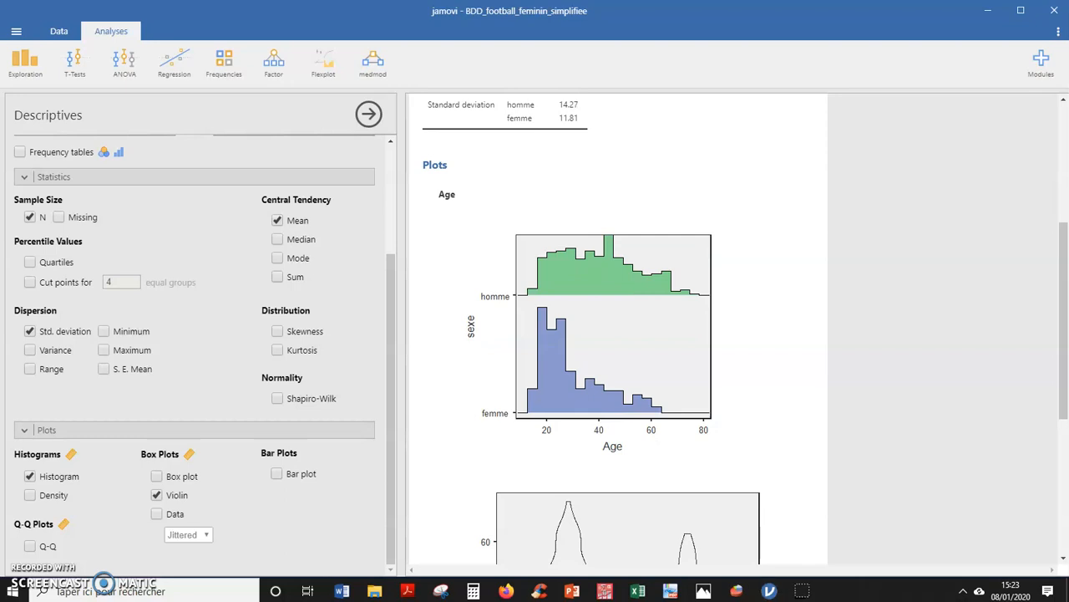
left_click_drag(1062, 371, 1063, 470)
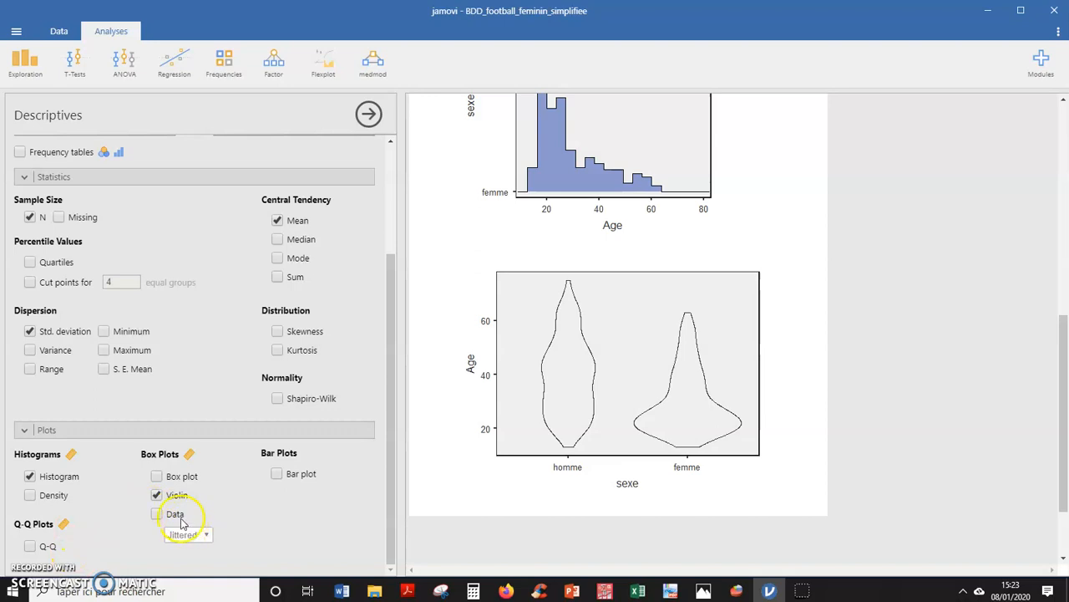
left_click(157, 476)
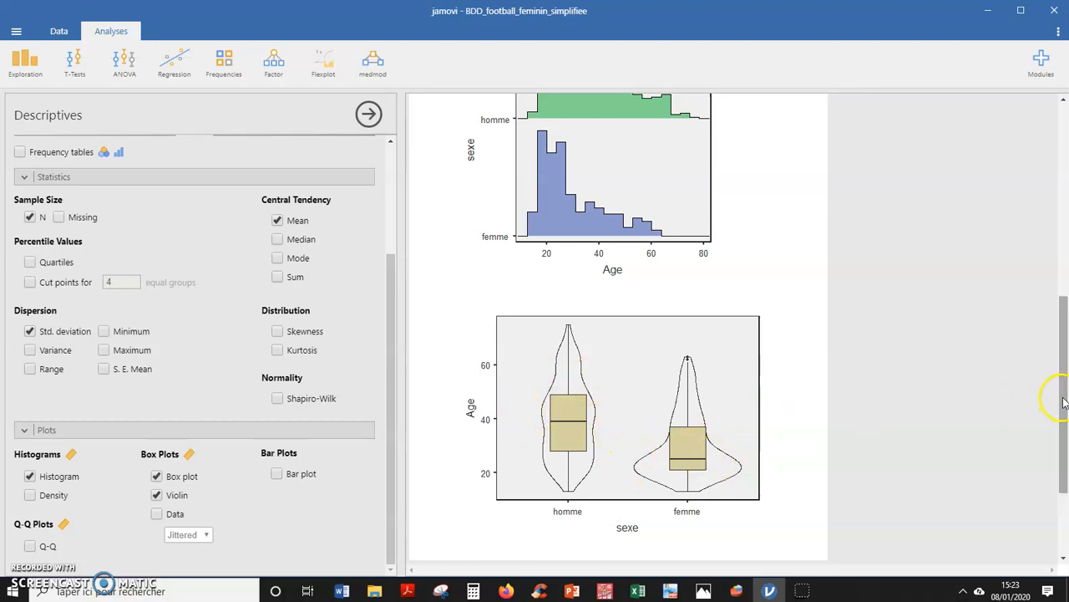
- Replace Age with nbre_match_TV as the analysed variable, keeping the split by sexe, and review its plots
scroll(1063, 404, "up", 10)
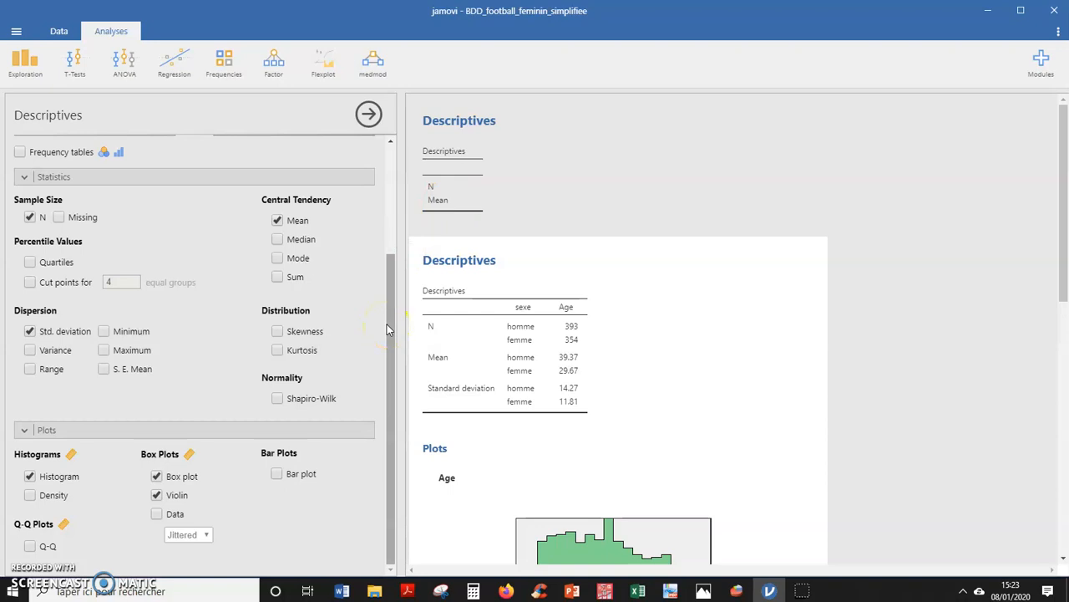
left_click_drag(389, 328, 415, 156)
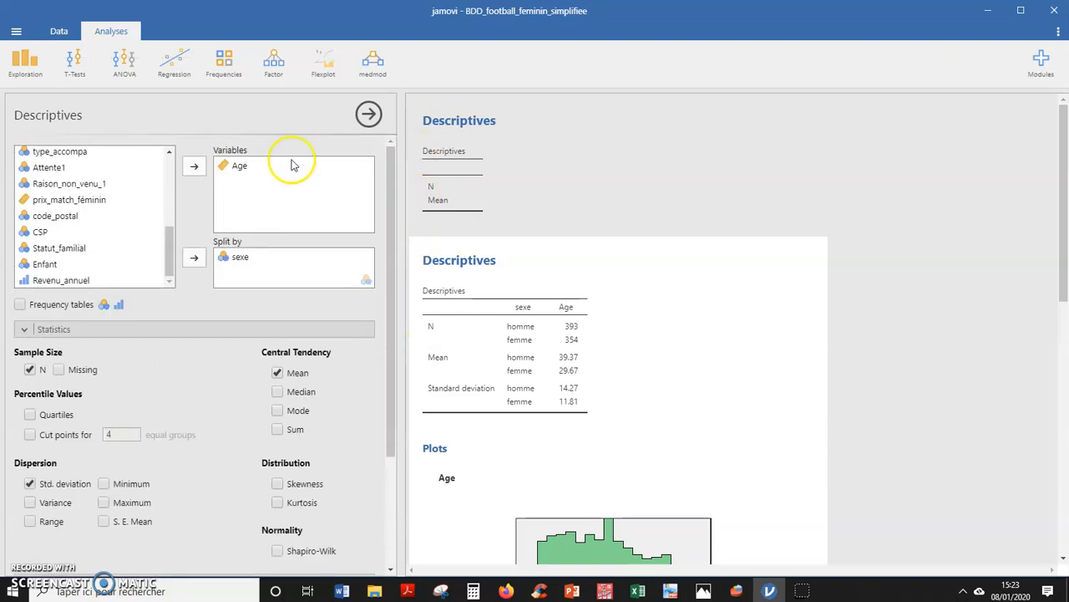
left_click(241, 170)
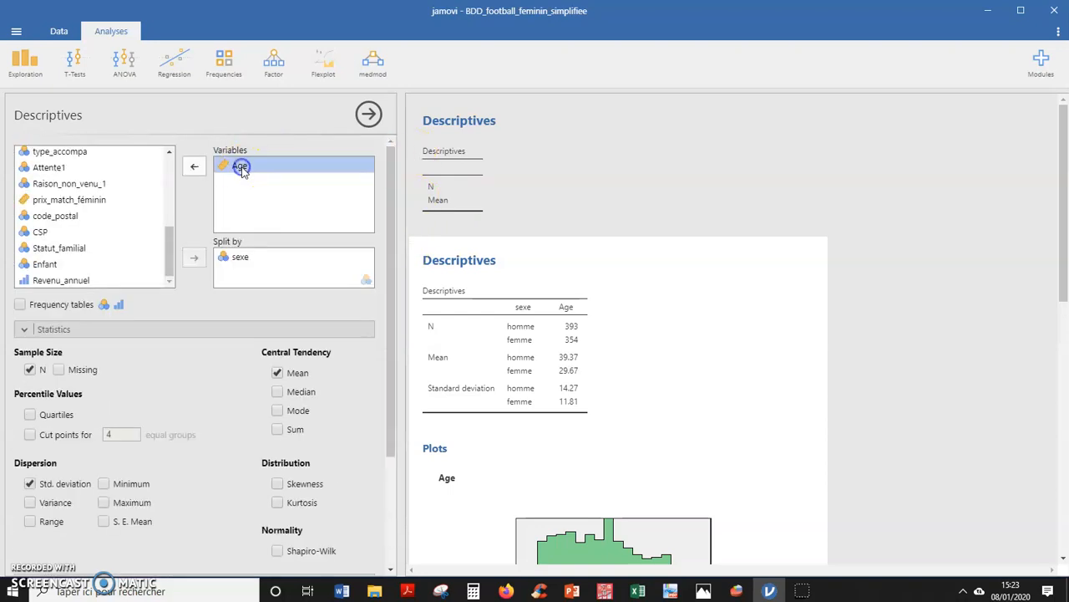
left_click(200, 173)
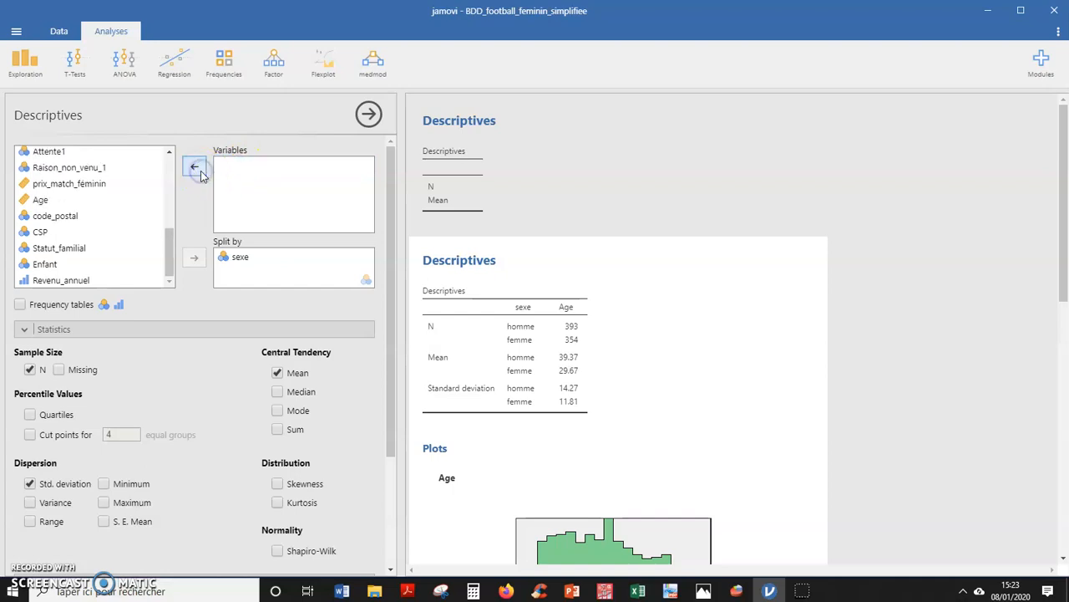
left_click_drag(174, 251, 169, 202)
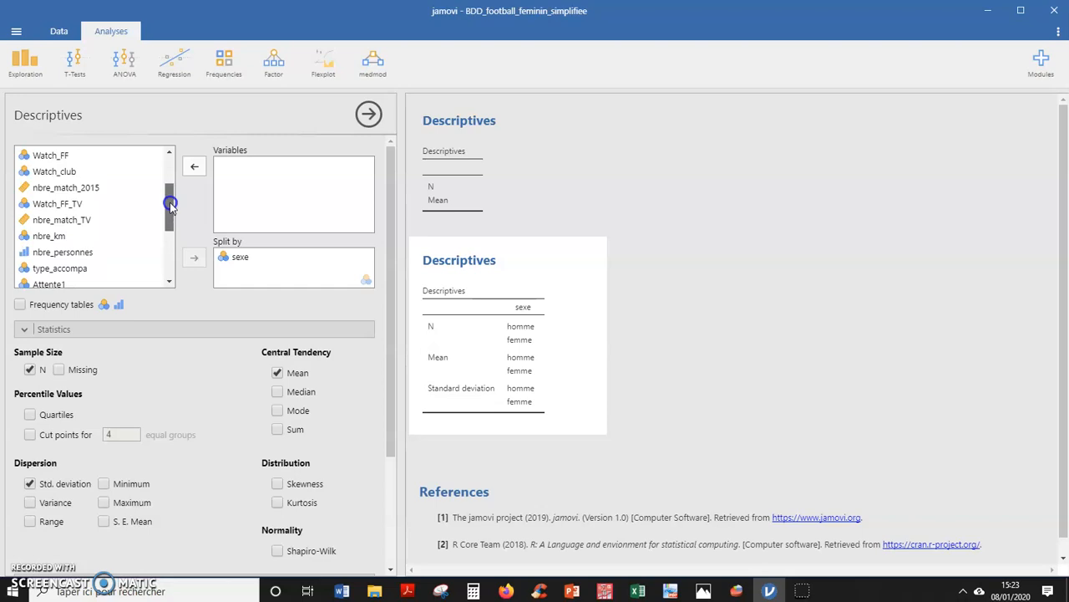
left_click(69, 219)
left_click(197, 168)
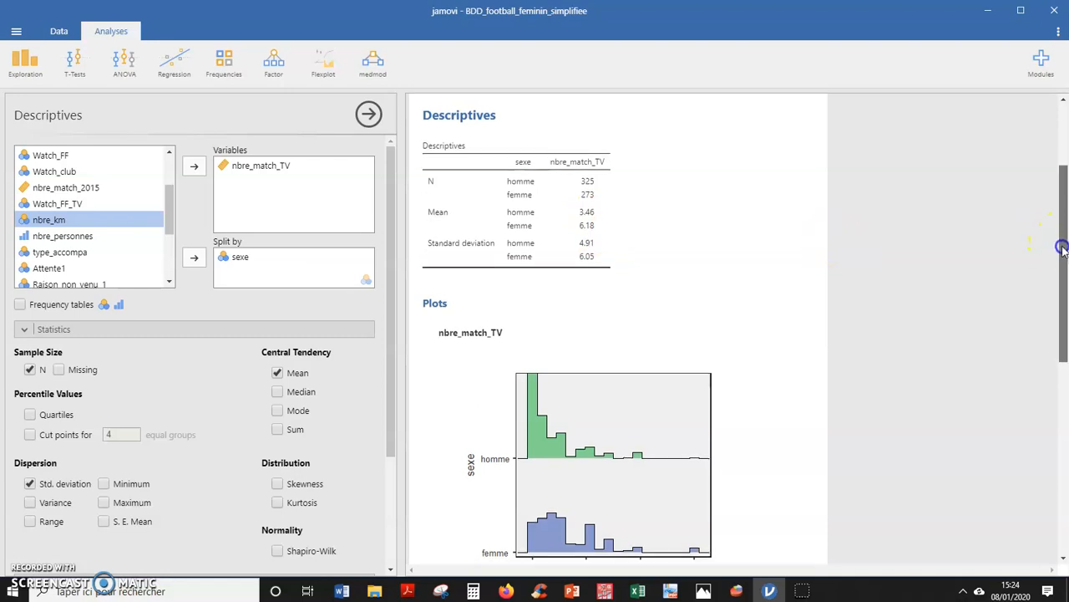
scroll(1061, 239, "down", 5)
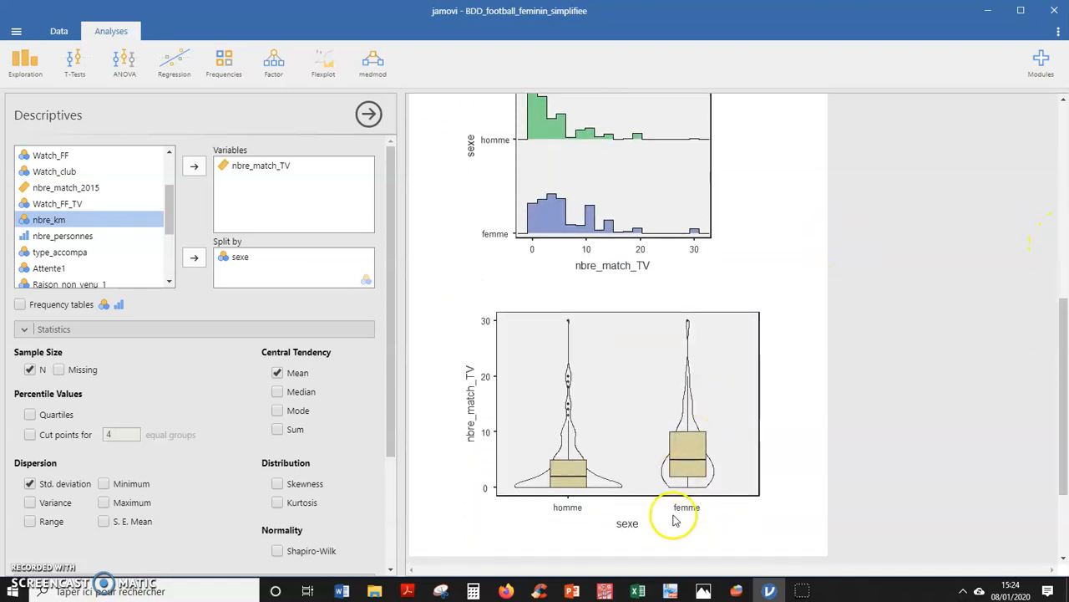